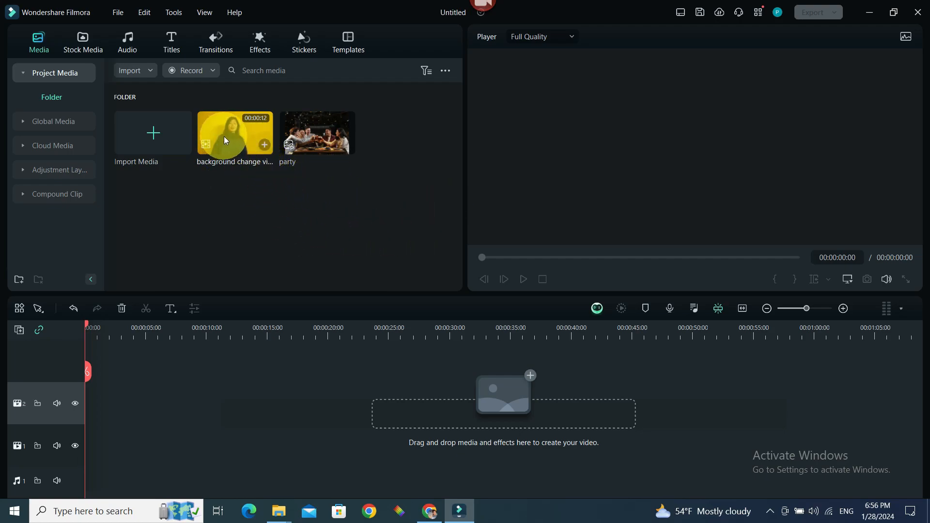
Step: Place the background change video on the lower video track and the party image on the track above it
drag(224, 135, 95, 448)
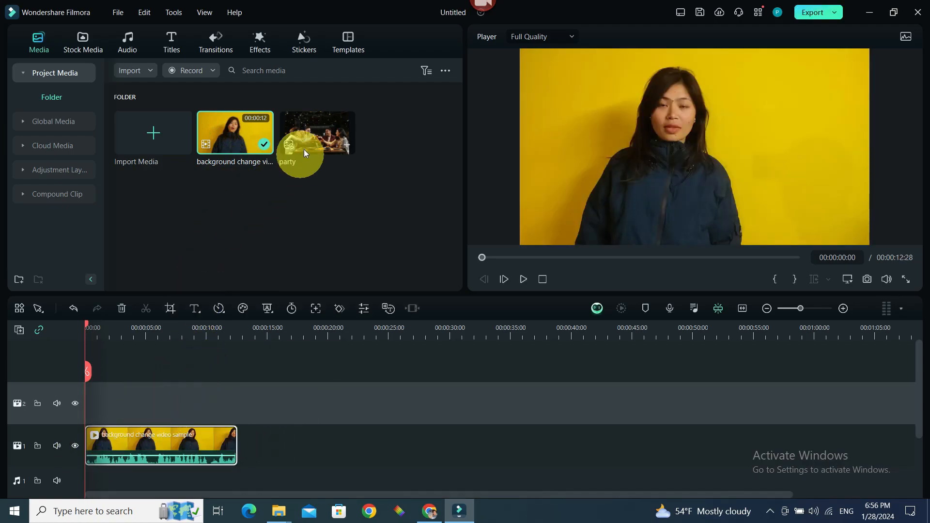
drag(304, 149, 233, 418)
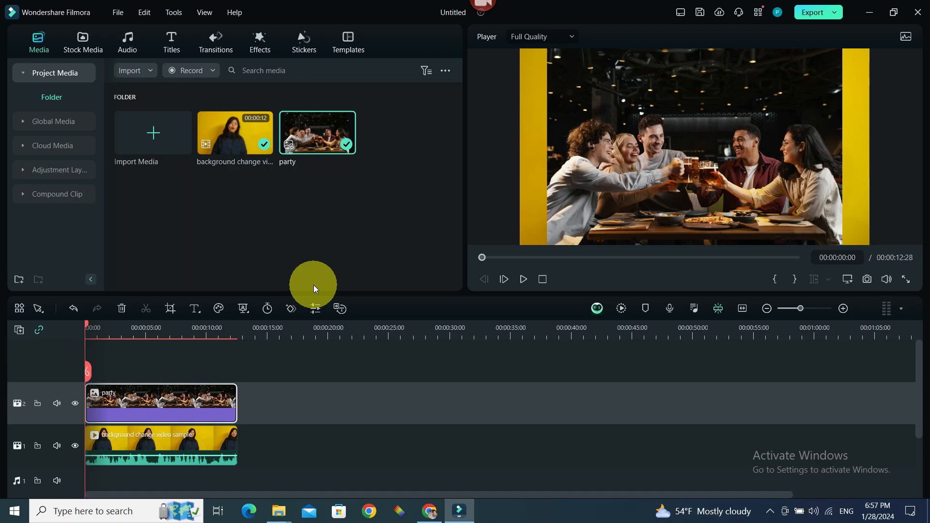
Step: Open the party clip's animation settings and switch between the preset animation categories
double_click(187, 408)
click(167, 60)
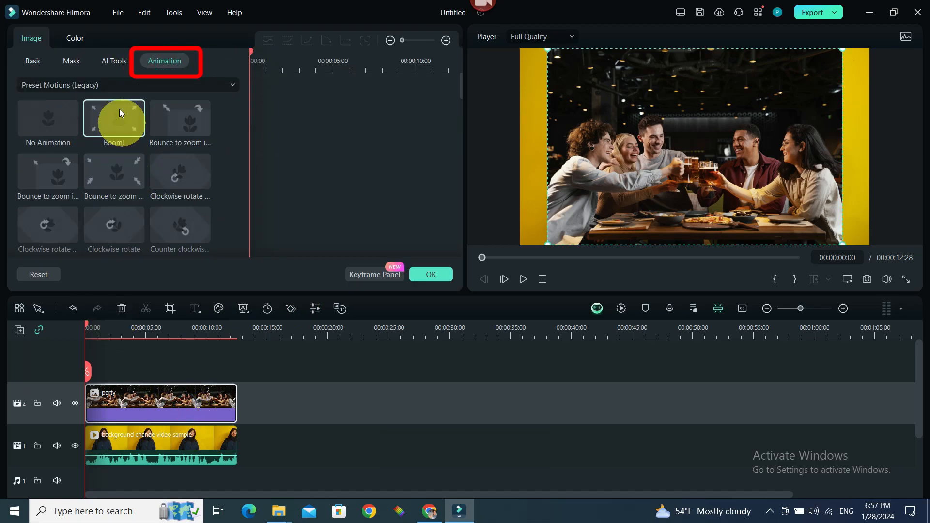
click(77, 82)
click(52, 103)
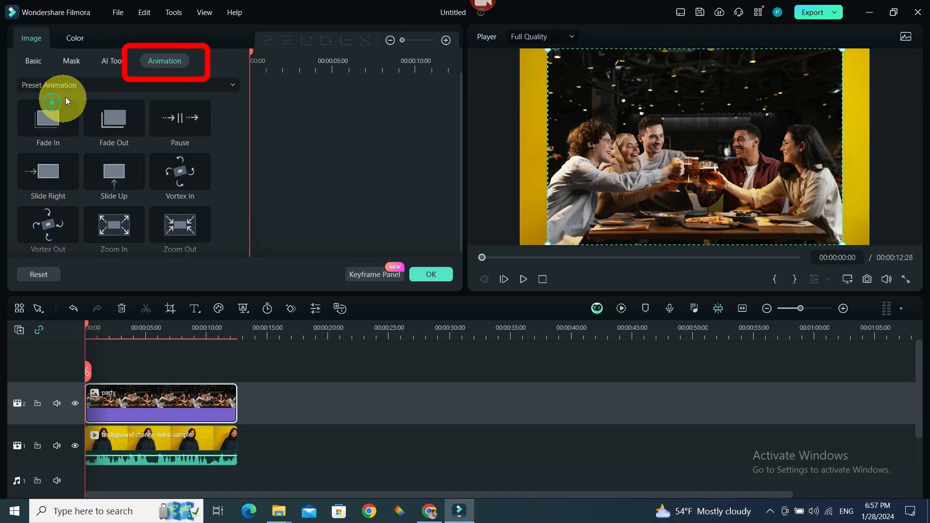
click(62, 86)
click(51, 124)
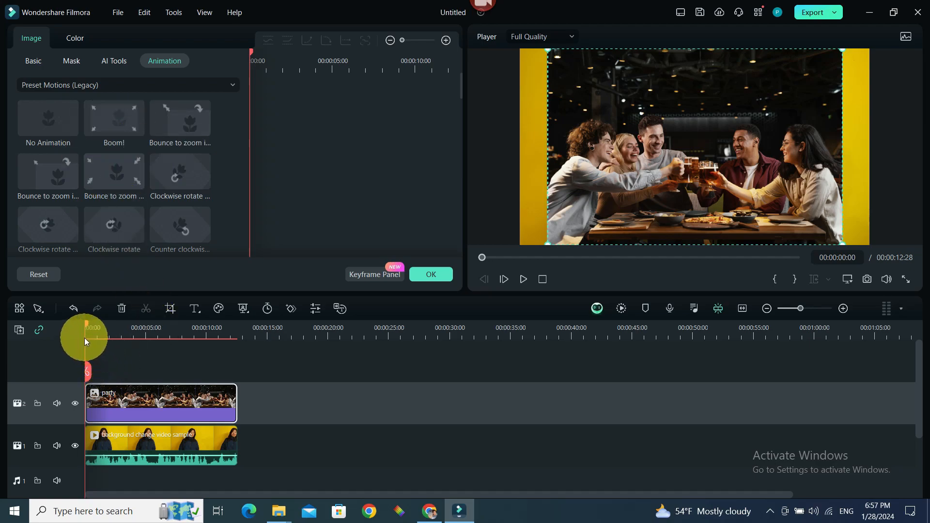
Step: Apply the Boom! preset motion to the party image and confirm
double_click(112, 130)
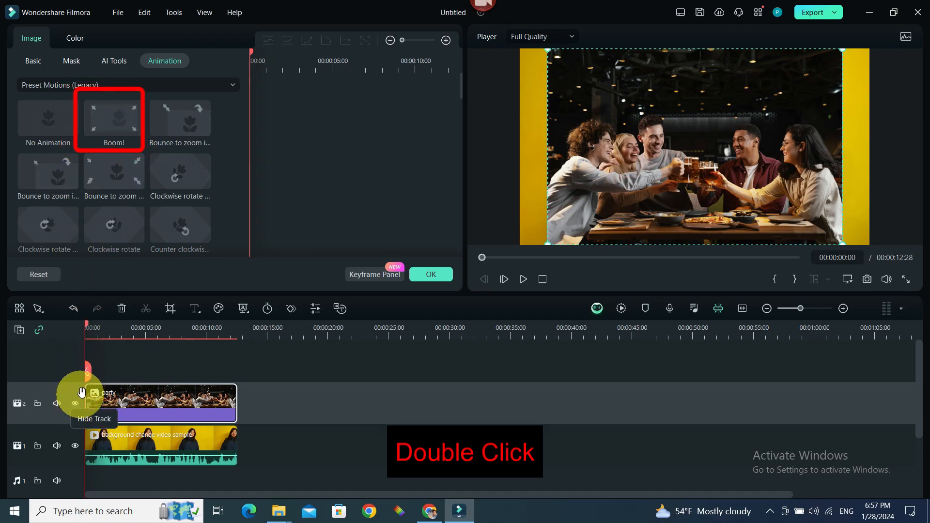
click(101, 174)
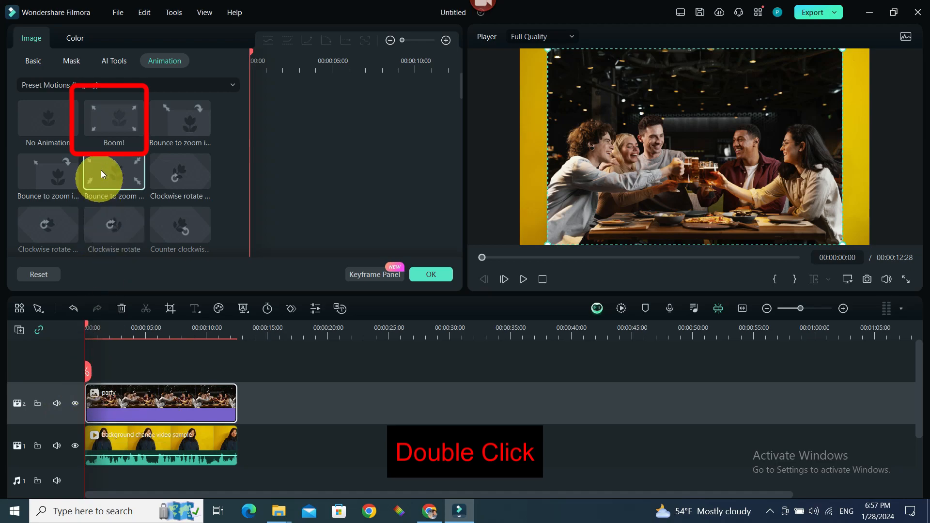
double_click(111, 131)
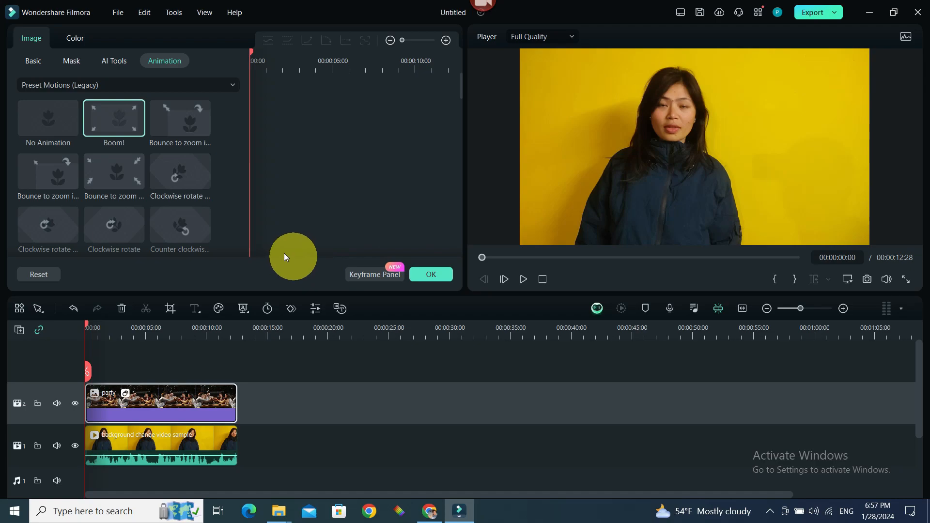
click(430, 274)
click(244, 365)
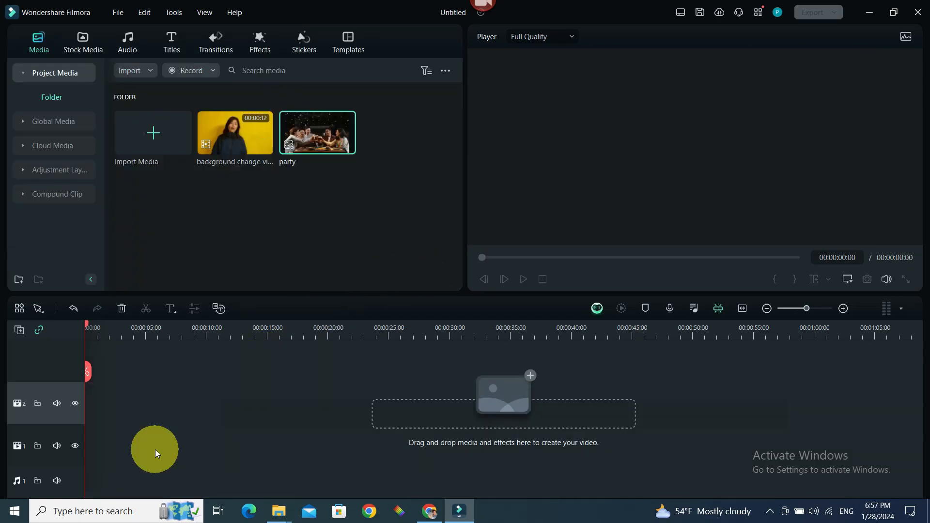
Step: Place the background change video on the lower track and the party image on the track above it again
drag(235, 132, 92, 443)
drag(342, 157, 238, 415)
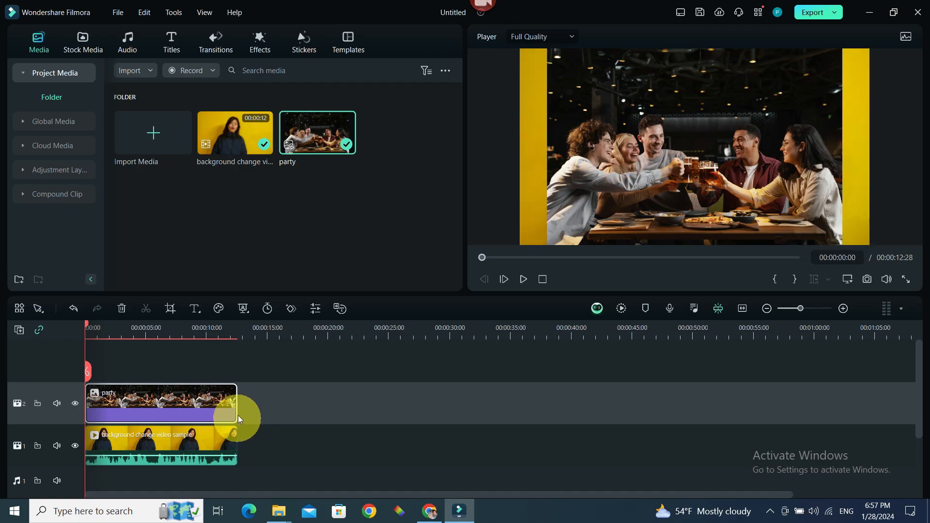
Step: Open the party image's basic transform settings and move the image left to about -98 px on X
double_click(159, 400)
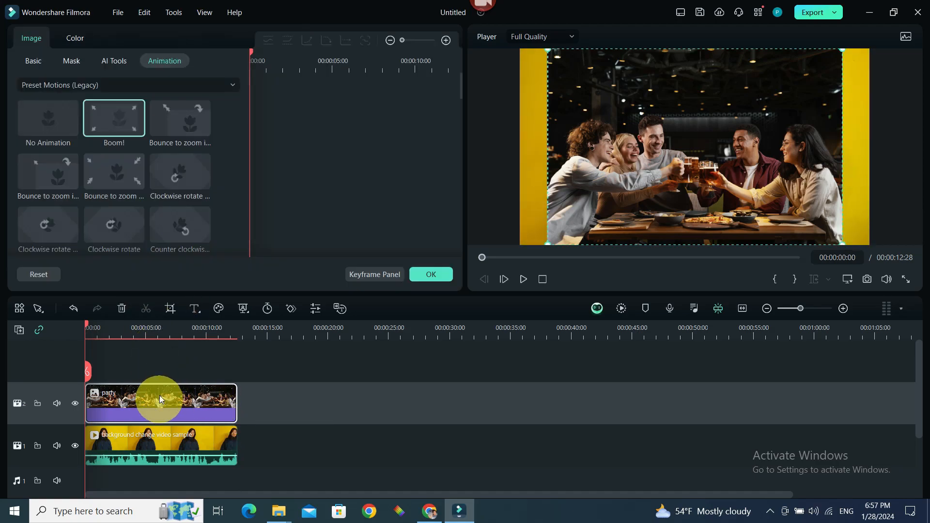
click(32, 59)
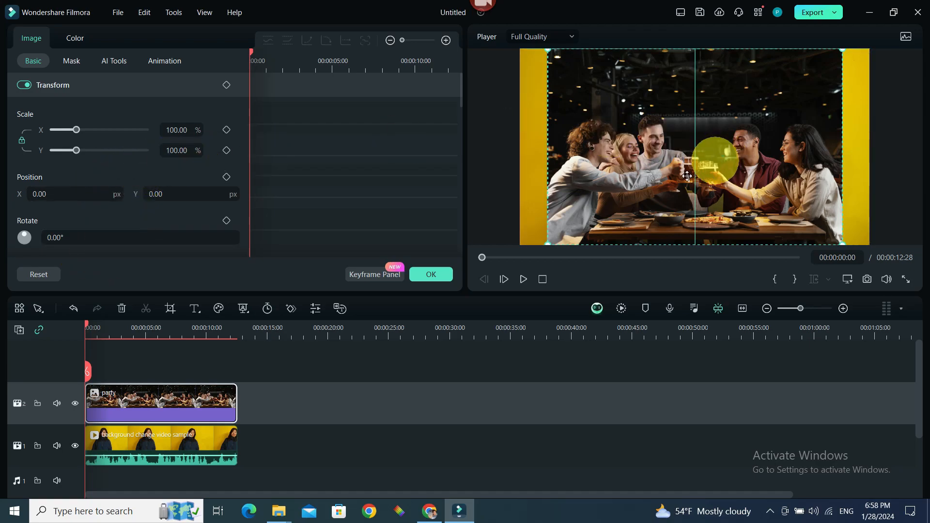
drag(722, 156, 702, 154)
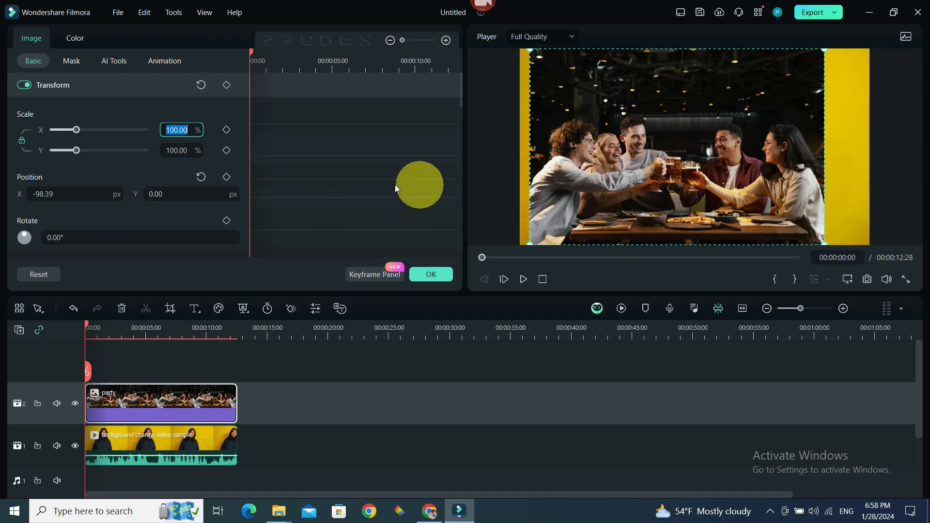
Step: Add a rotation keyframe at the clip start and set the rotation to 60°
click(227, 221)
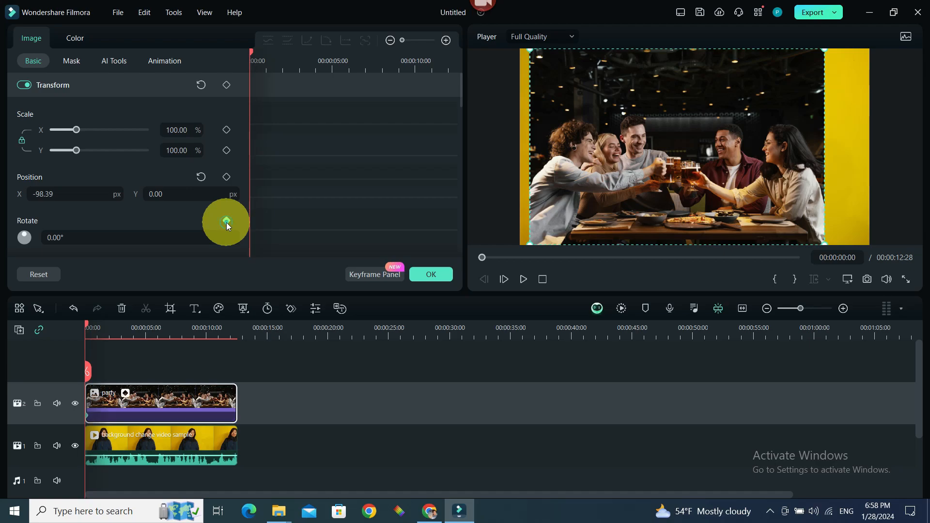
click(49, 236)
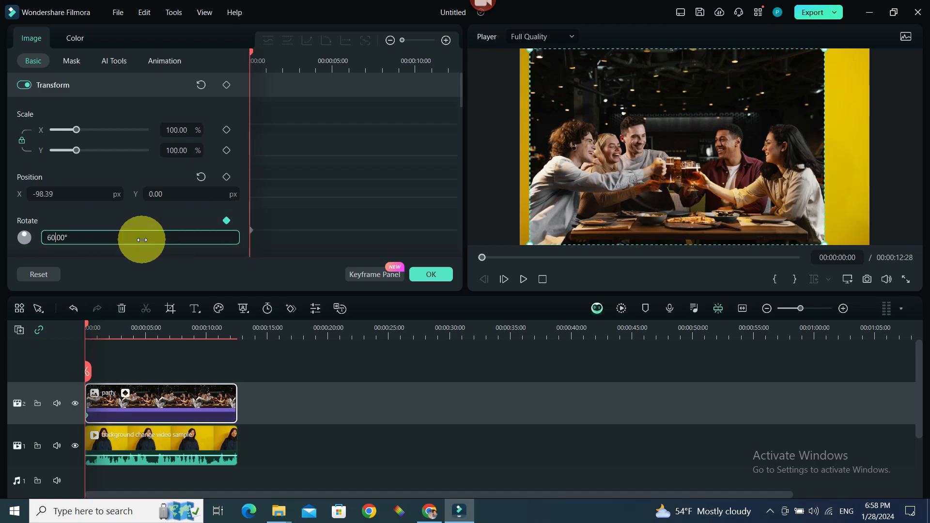
key(Return)
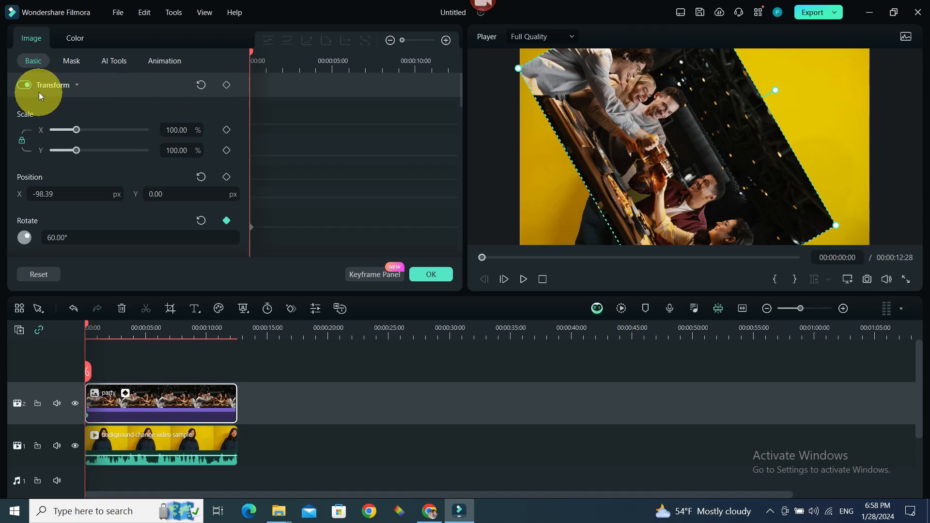
Step: Add a keyframe for the whole transform and set the scale to 60%
click(226, 86)
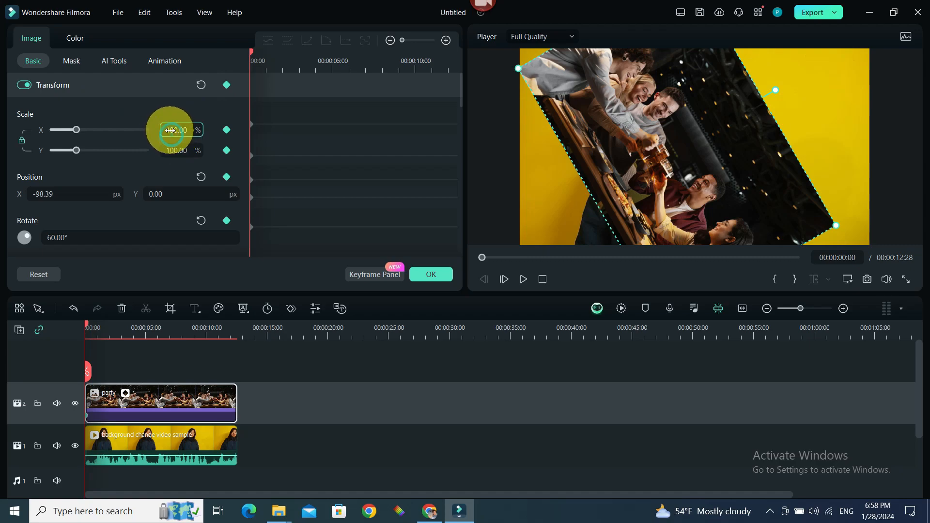
key(BackSpace)
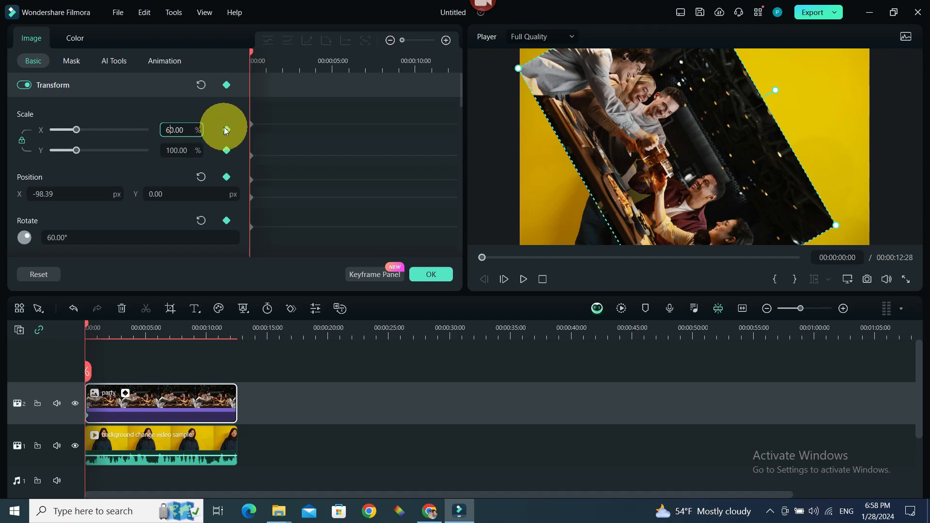
key(BackSpace)
key(Return)
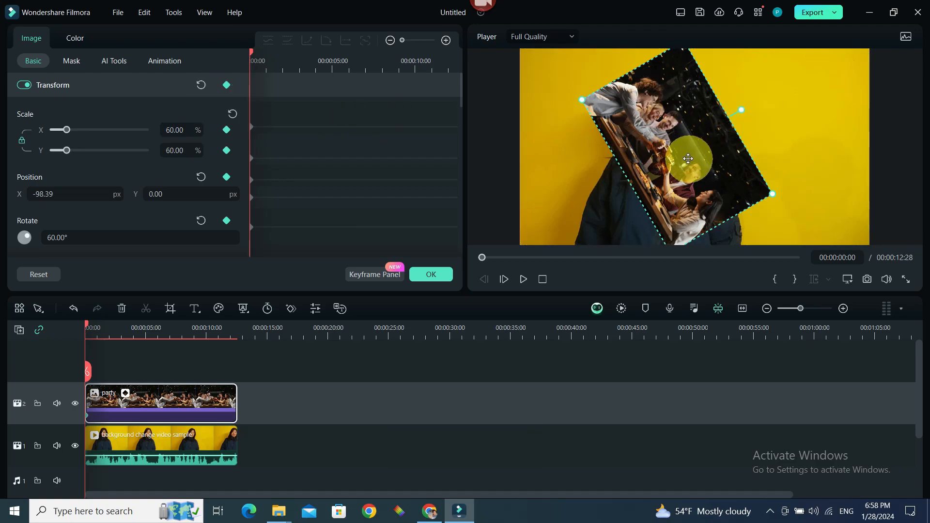
Step: At 00:00:03:24 set the rotation to 180° and close the clip settings
scroll(77, 193, down, 1)
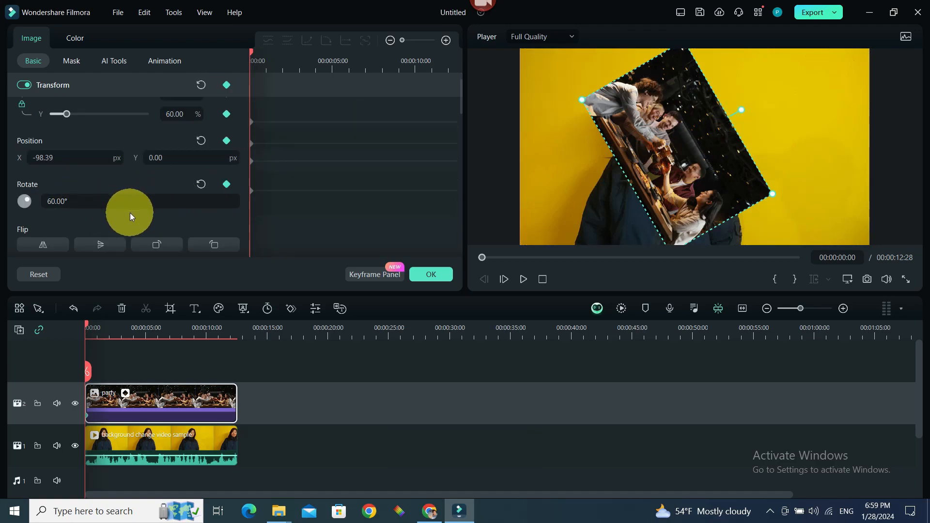
drag(88, 323, 128, 323)
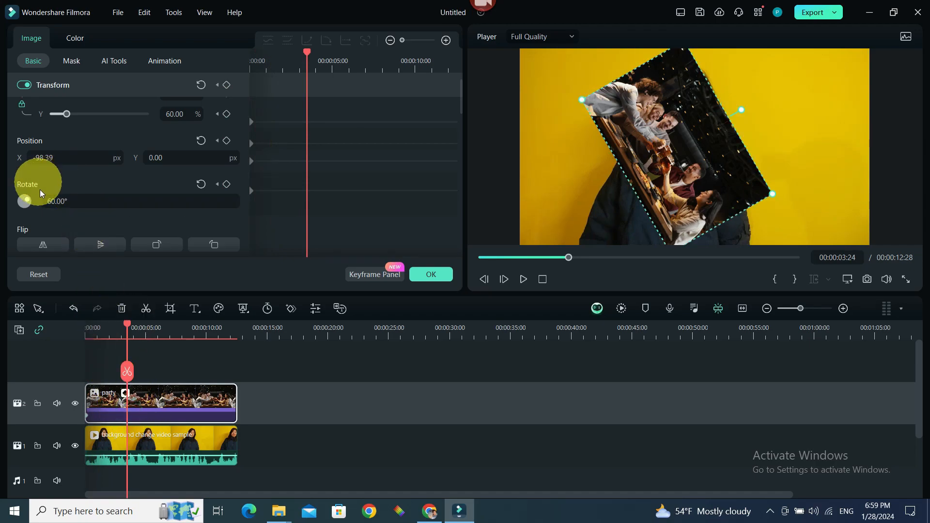
click(50, 201)
key(BackSpace)
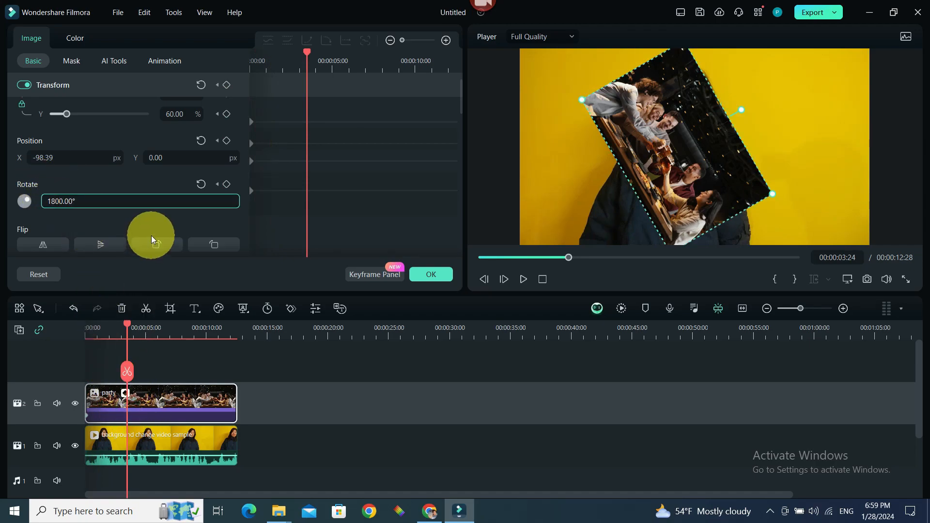
click(431, 275)
Step: Add a 180° rotation keyframe to the party clip at 00:00:07:11
click(172, 327)
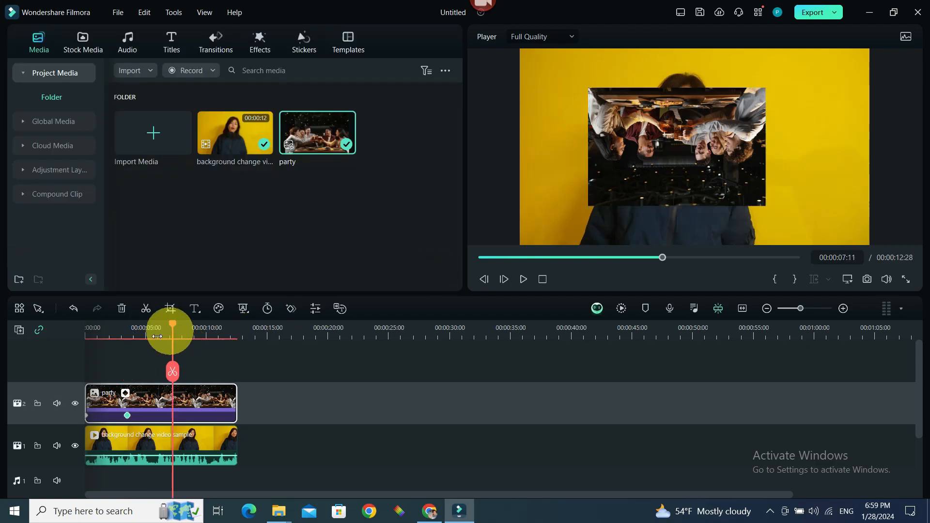
double_click(174, 410)
click(59, 201)
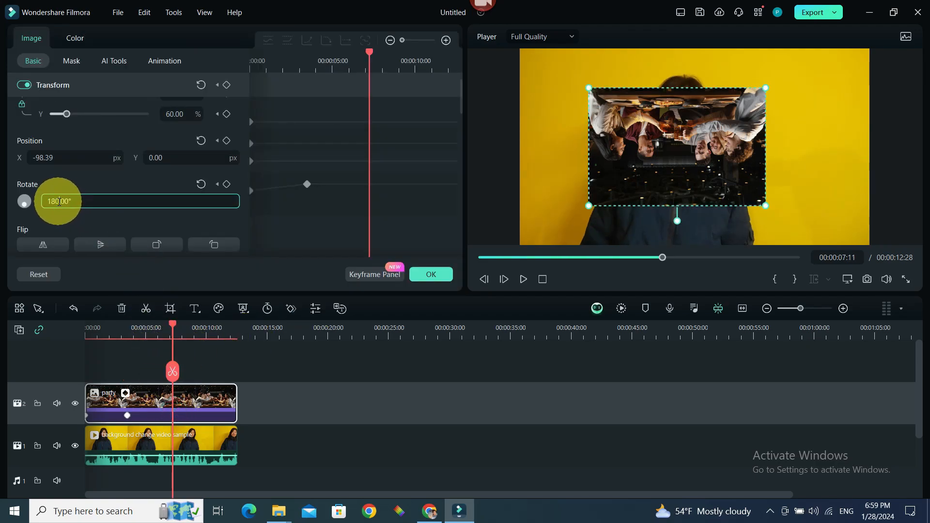
click(227, 184)
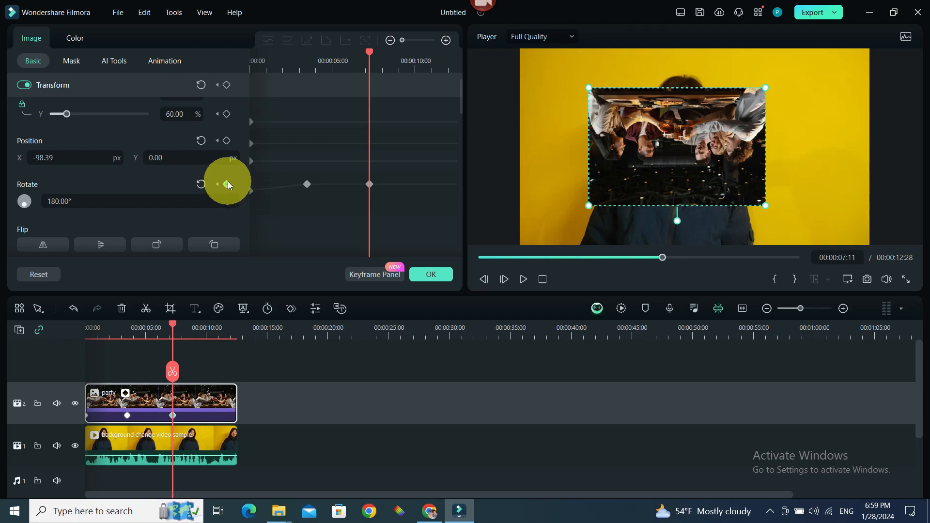
key(space)
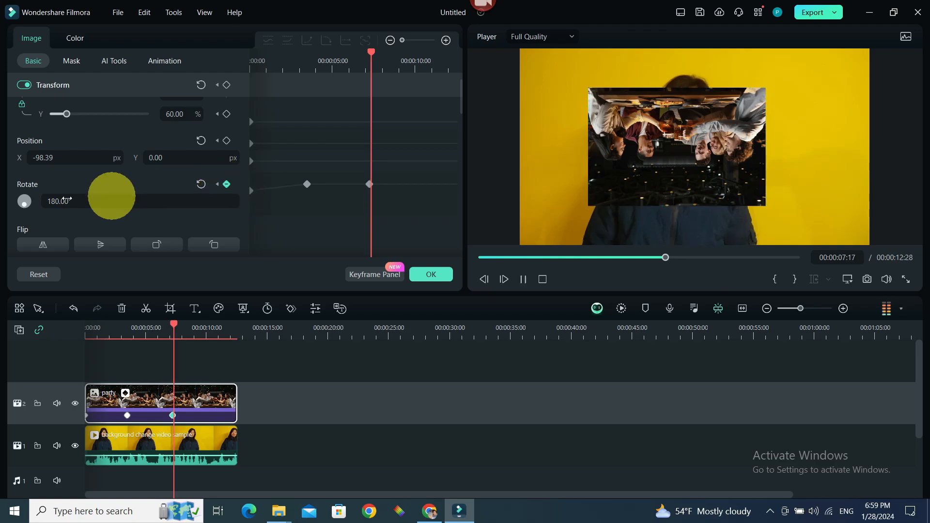
Step: Add a 270° rotation keyframe at 00:00:07:31 and close the clip settings
click(56, 201)
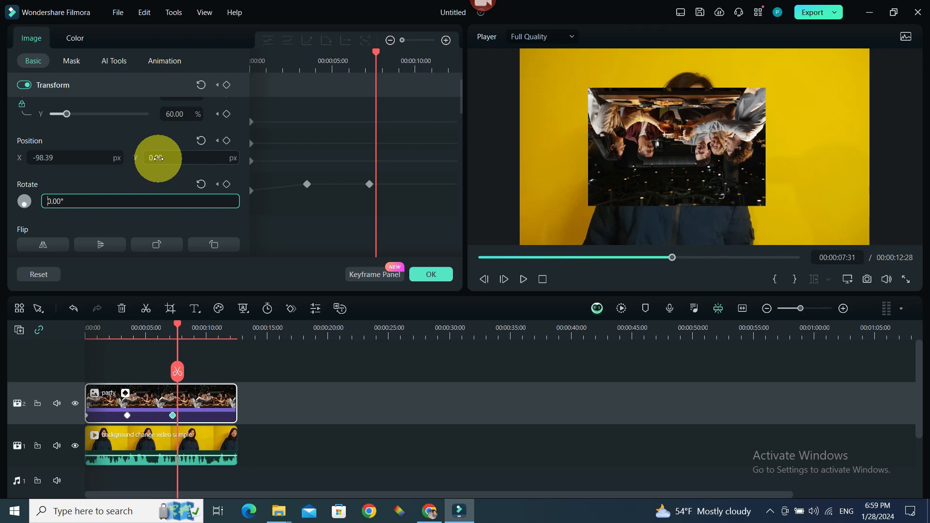
click(228, 185)
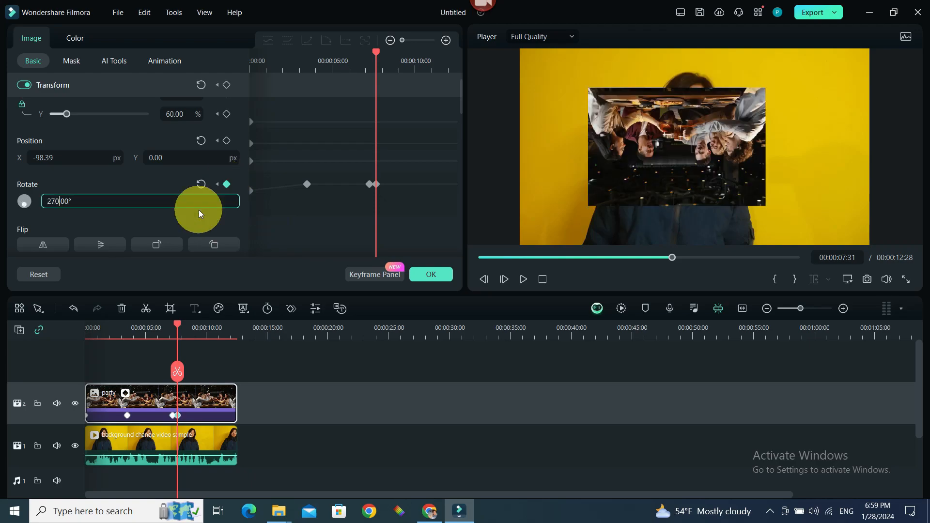
click(121, 353)
click(131, 387)
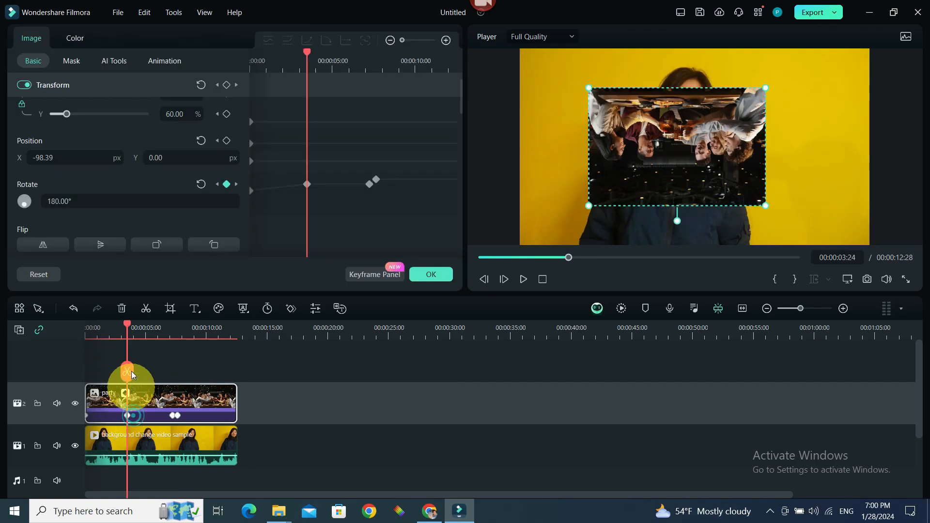
click(434, 274)
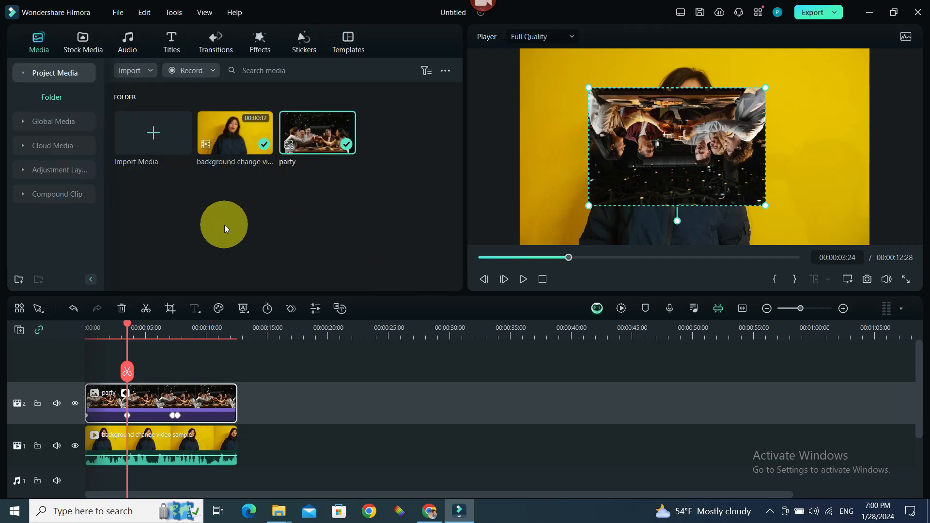
Step: At 00:00:10:26 set the party clip's rotation to 360° and close the settings
drag(127, 324, 213, 382)
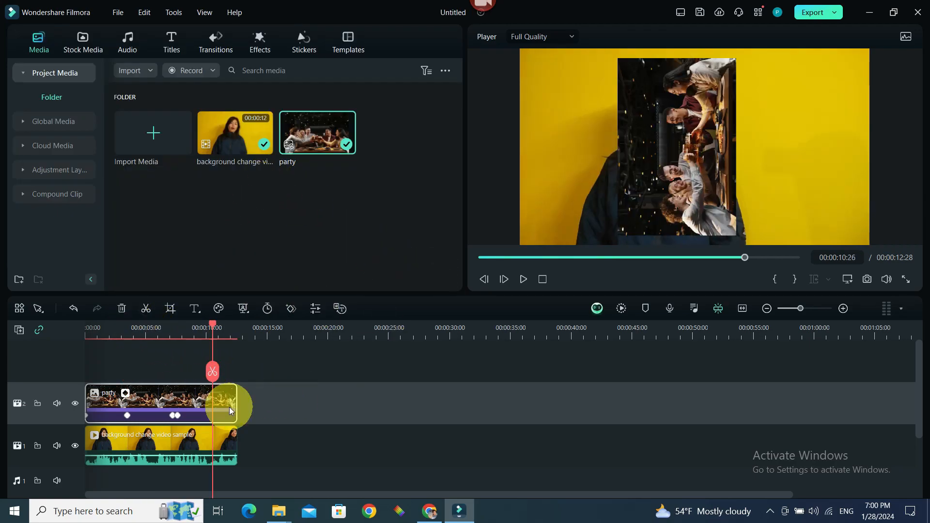
double_click(220, 415)
click(52, 201)
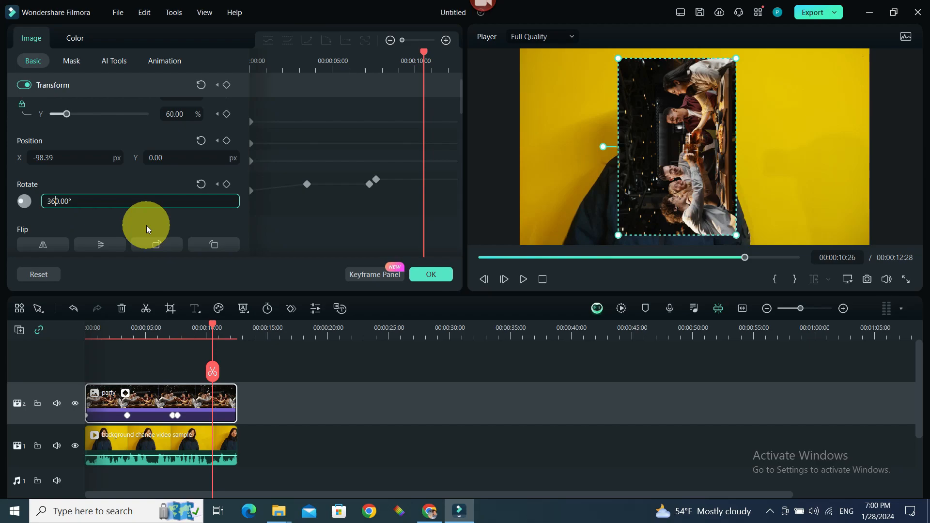
click(431, 275)
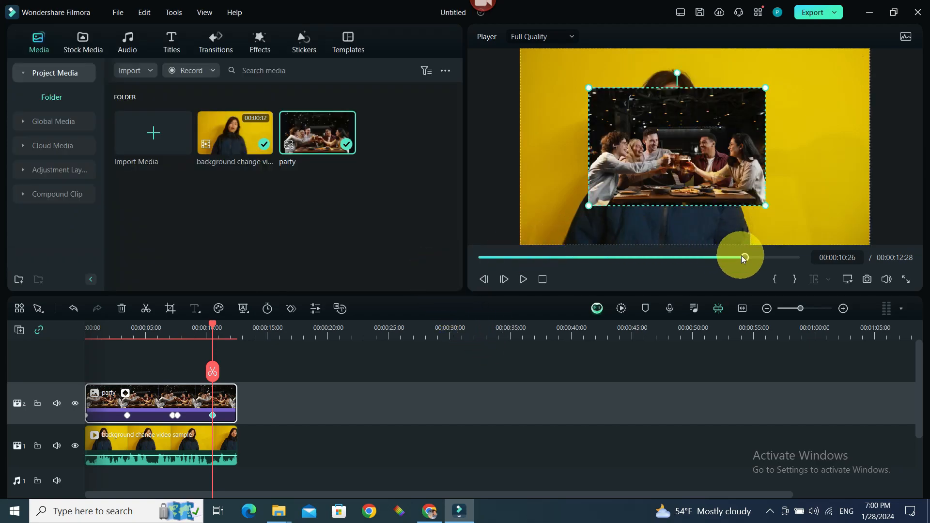
Step: Play back the animated overlay from the beginning in the preview
drag(744, 258, 492, 279)
click(522, 279)
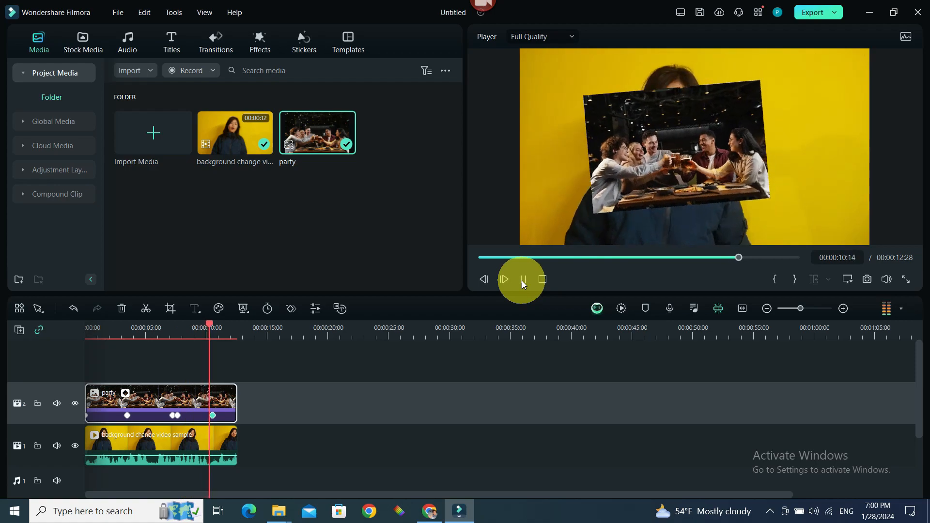
click(523, 279)
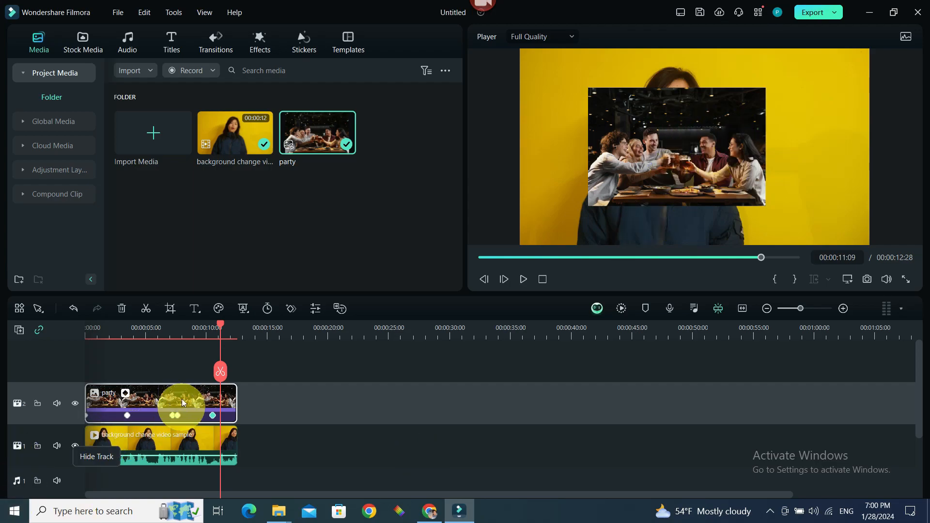
Step: At 00:00:05:07 set the party clip's scale to 100% and close the clip settings
drag(219, 326, 86, 374)
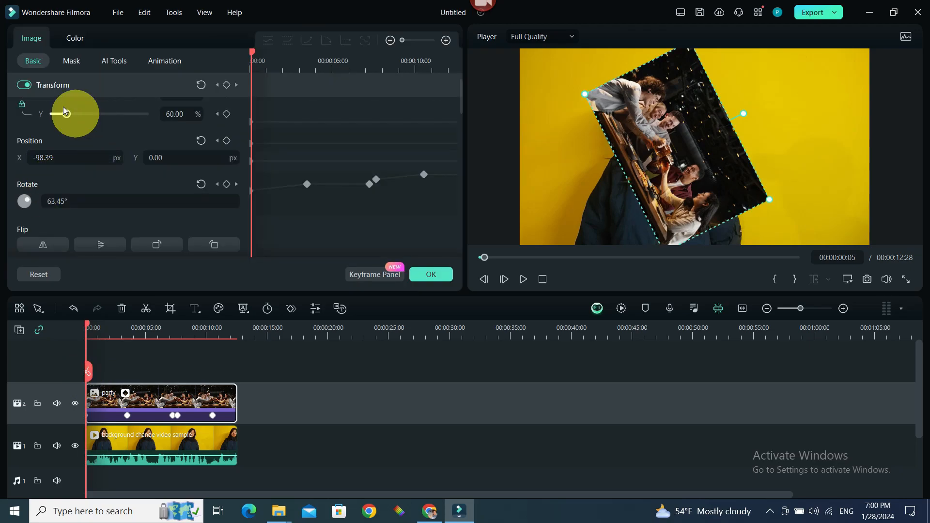
scroll(109, 115, up, 1)
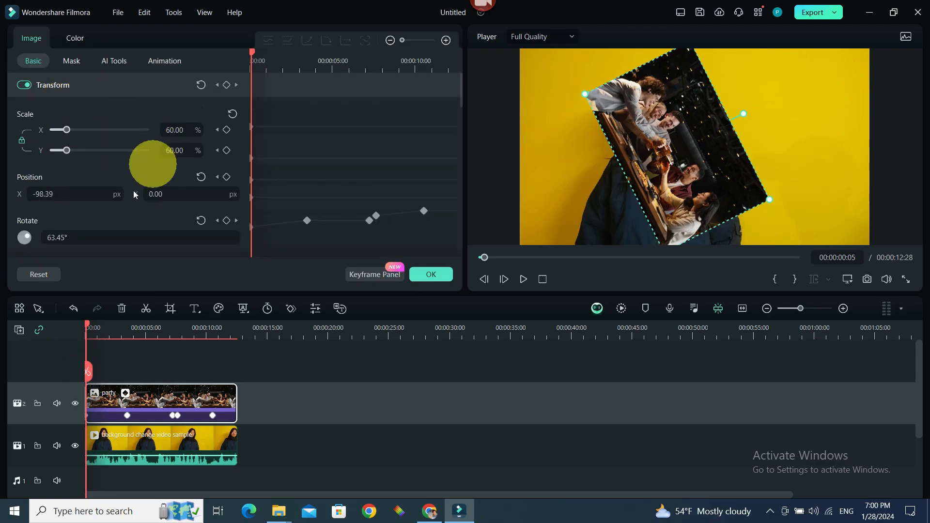
drag(88, 330, 149, 355)
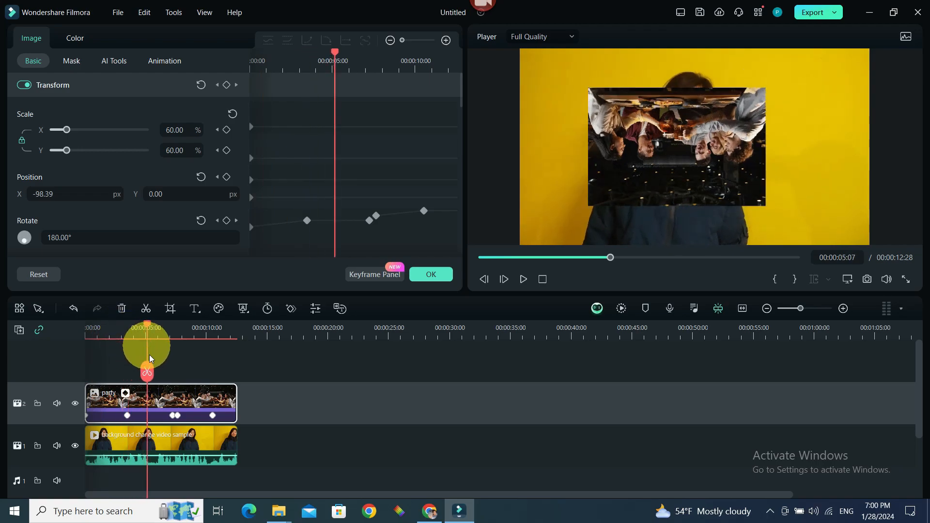
click(169, 129)
key(BackSpace)
text(10)
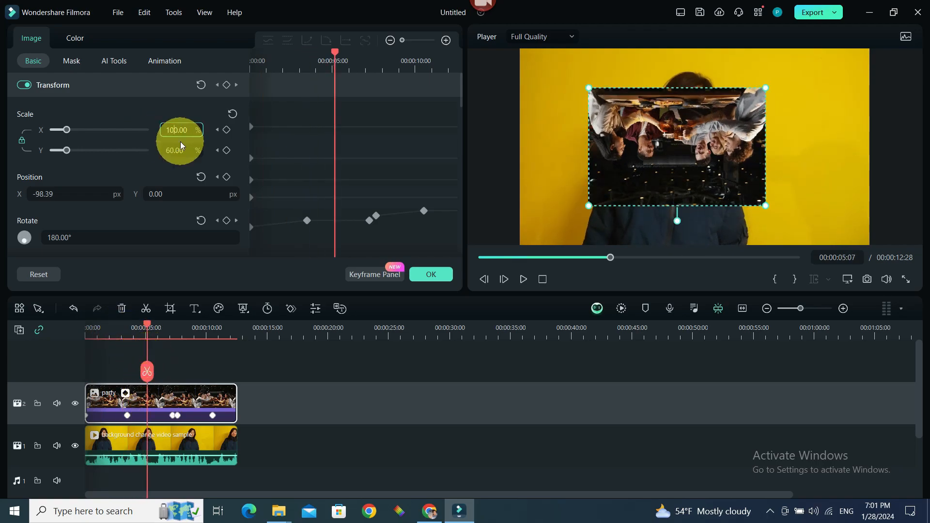
key(Return)
click(431, 275)
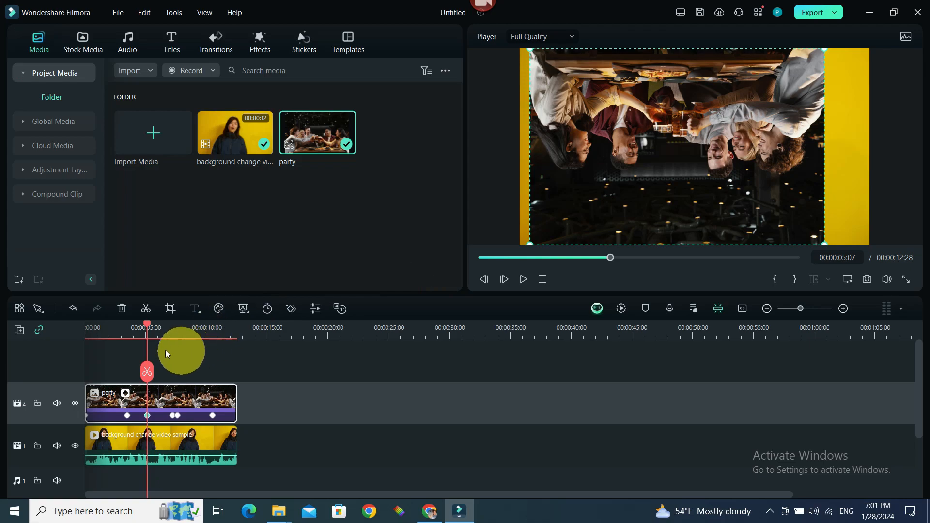
Step: Add a scale and position keyframe to the party clip at 00:00:08:18 and close the settings
drag(152, 330, 186, 339)
double_click(191, 415)
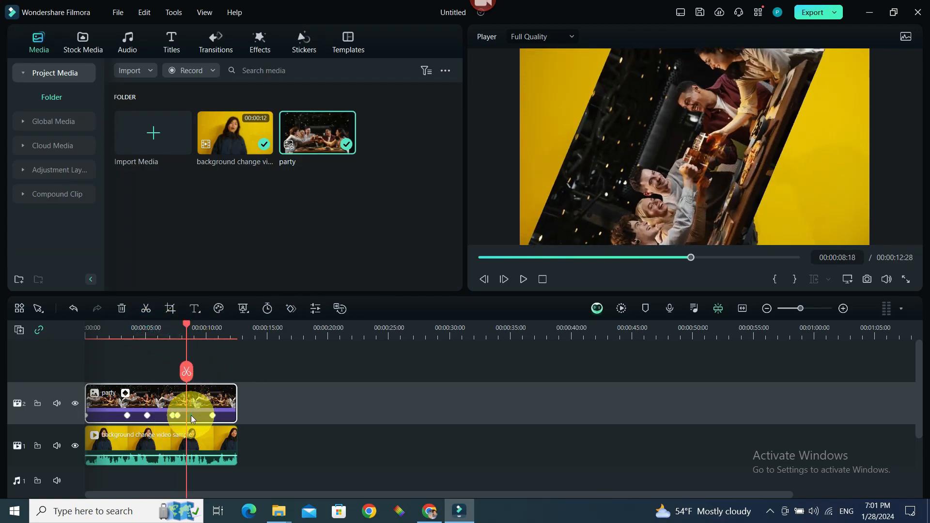
mouse_move(185, 327)
mouse_down()
mouse_move(153, 337)
mouse_move(187, 334)
mouse_up()
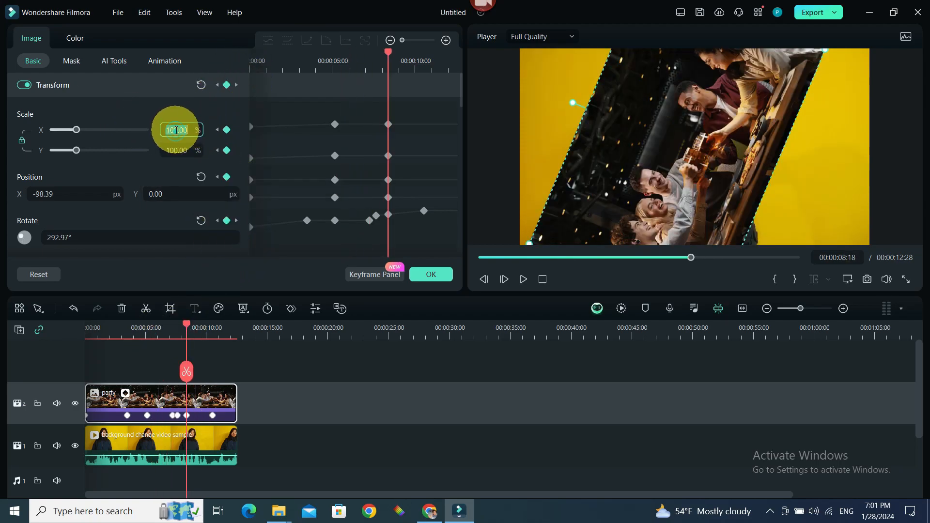
click(258, 204)
click(429, 275)
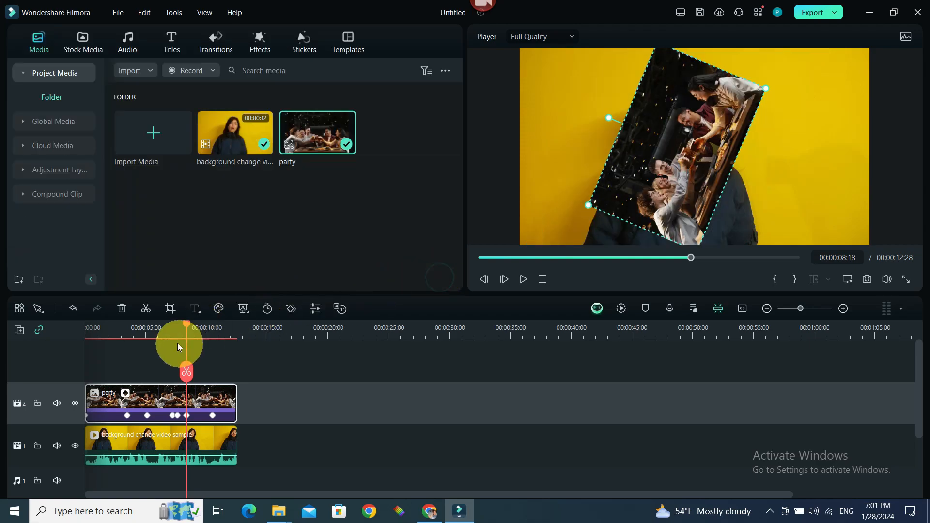
Step: At 00:00:11:33 set the party clip's scale to 100%, add a transform keyframe, and close the settings
drag(184, 324, 226, 332)
double_click(228, 409)
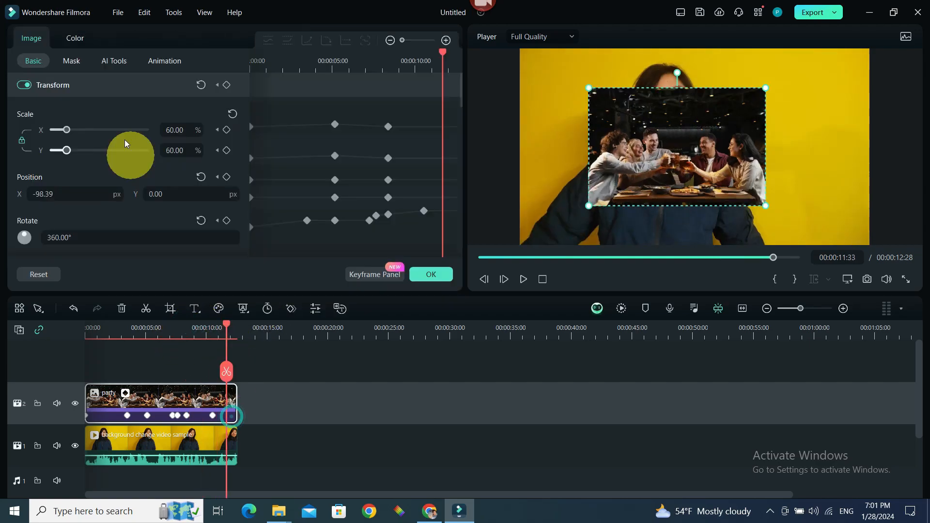
text(0)
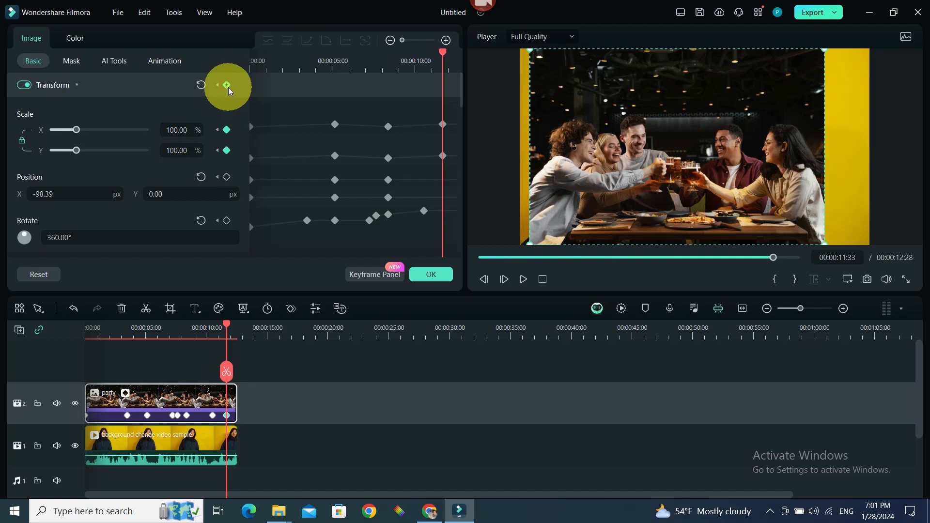
click(227, 85)
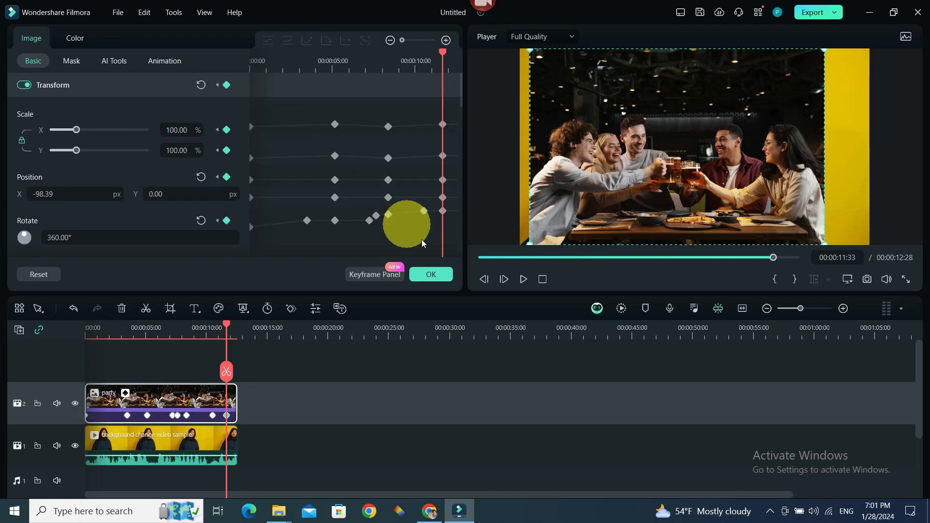
click(416, 271)
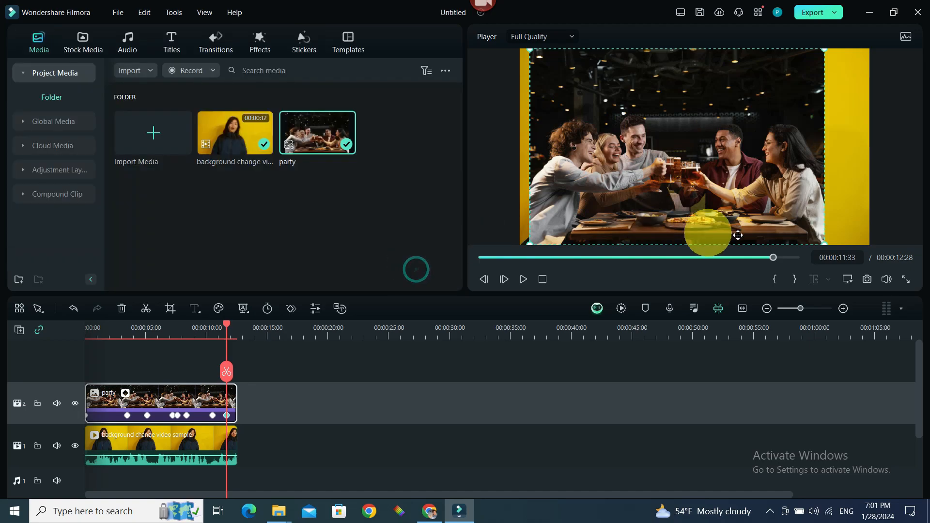
Step: Replay the overlay animation from the start in the preview
drag(773, 257, 472, 287)
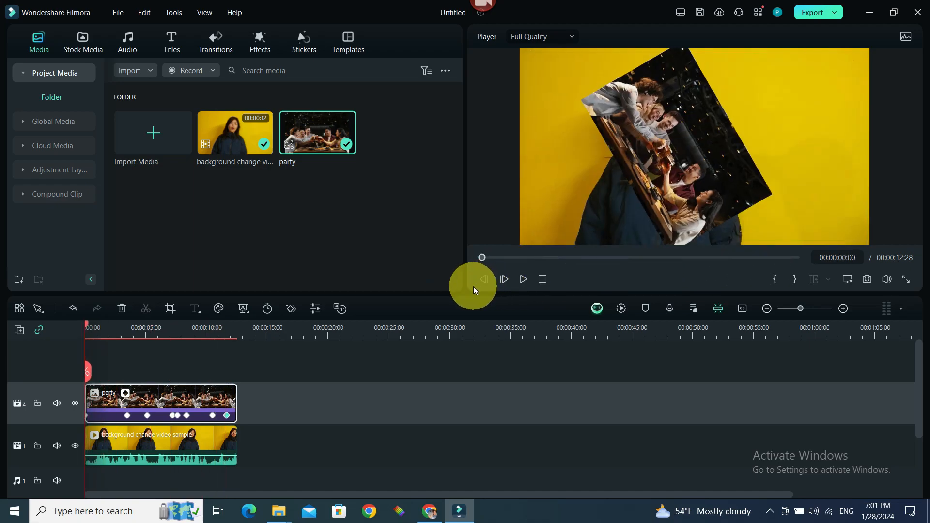
click(517, 284)
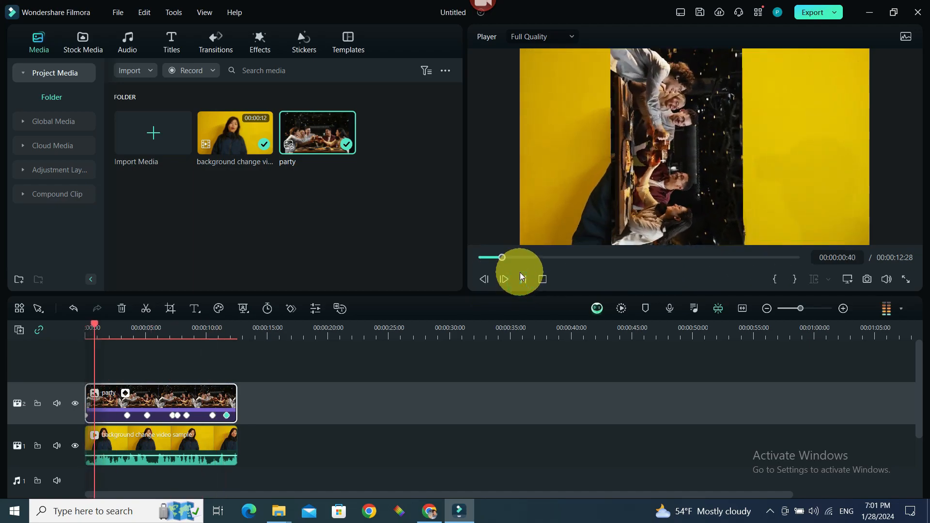